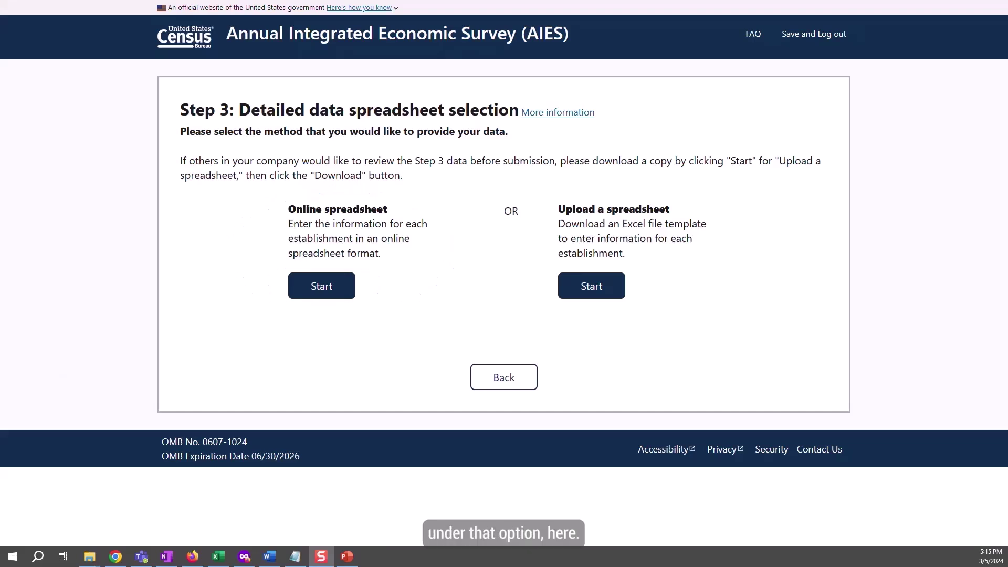
- Start the Step 3 online spreadsheet and review the FAQ legitimacy answer and More information help
left_click(338, 286)
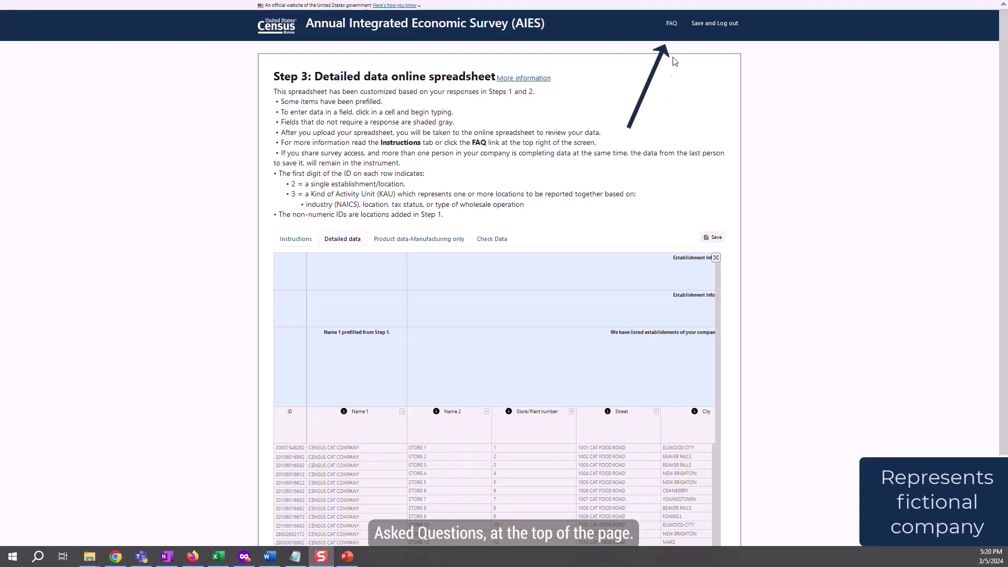
left_click(672, 24)
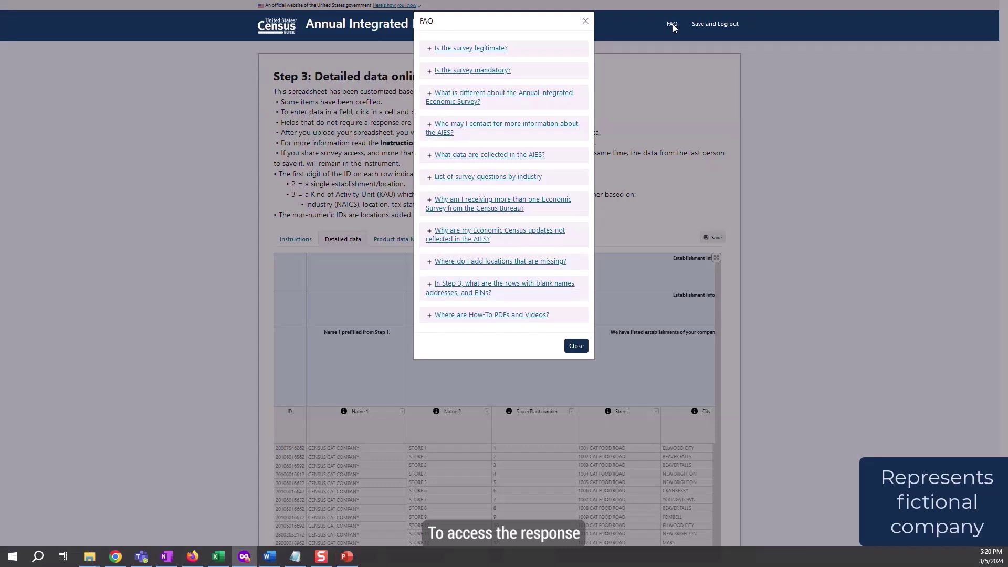
left_click(430, 50)
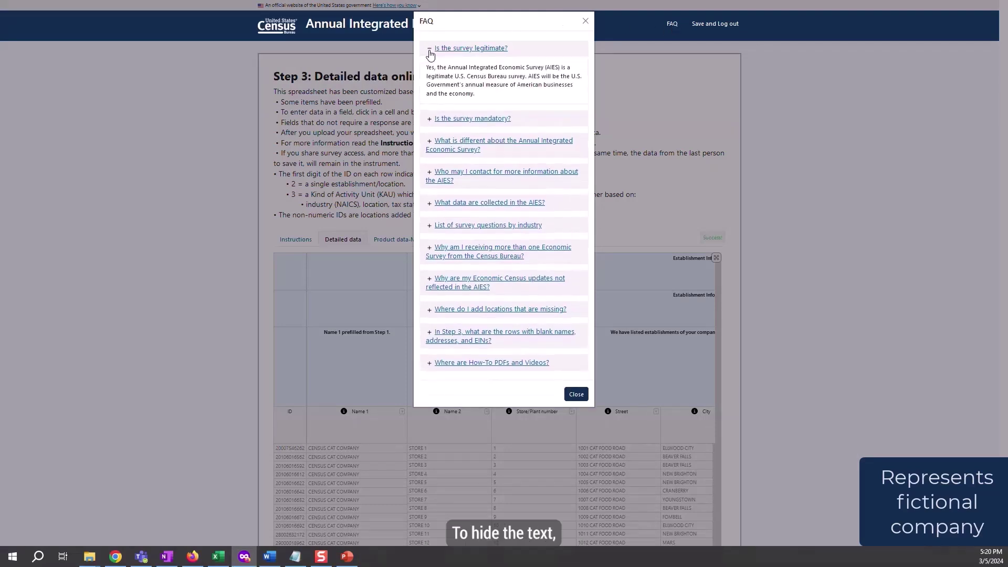
left_click(429, 48)
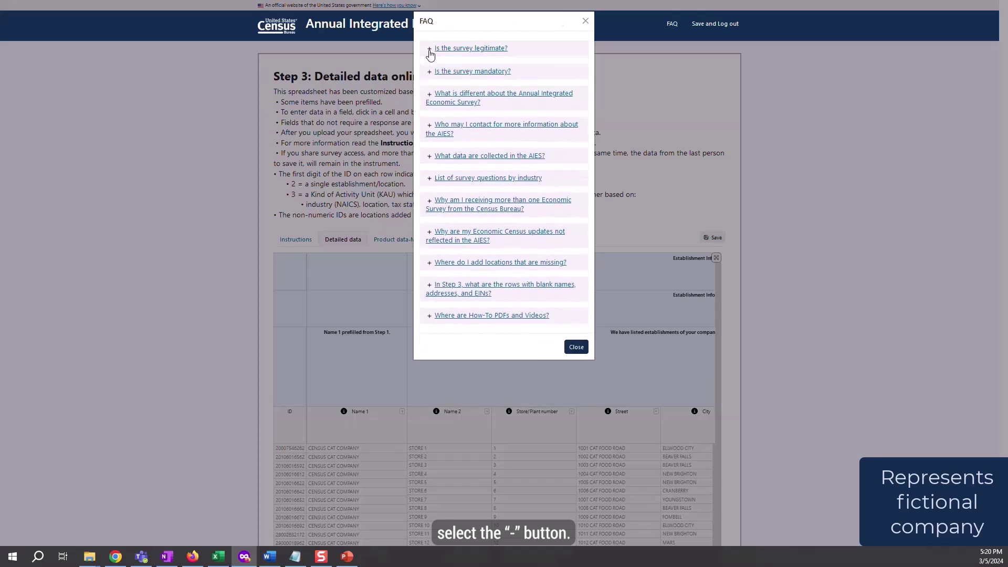
left_click(573, 347)
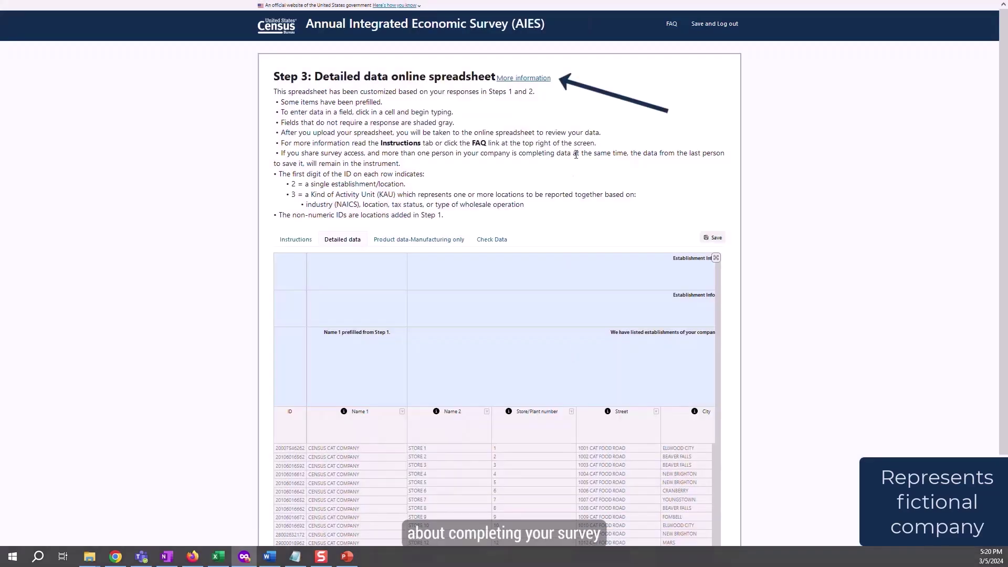
left_click(518, 80)
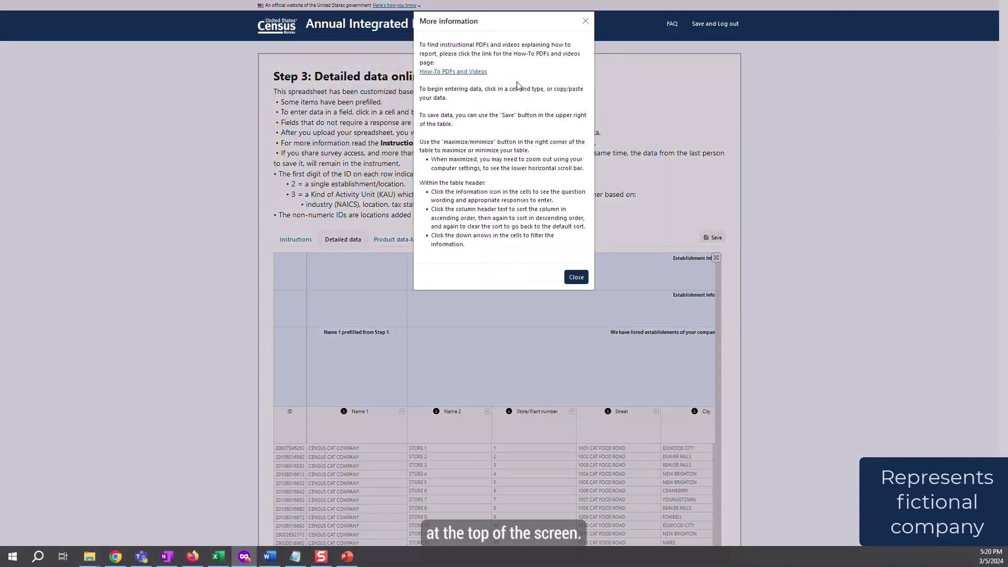
left_click(575, 277)
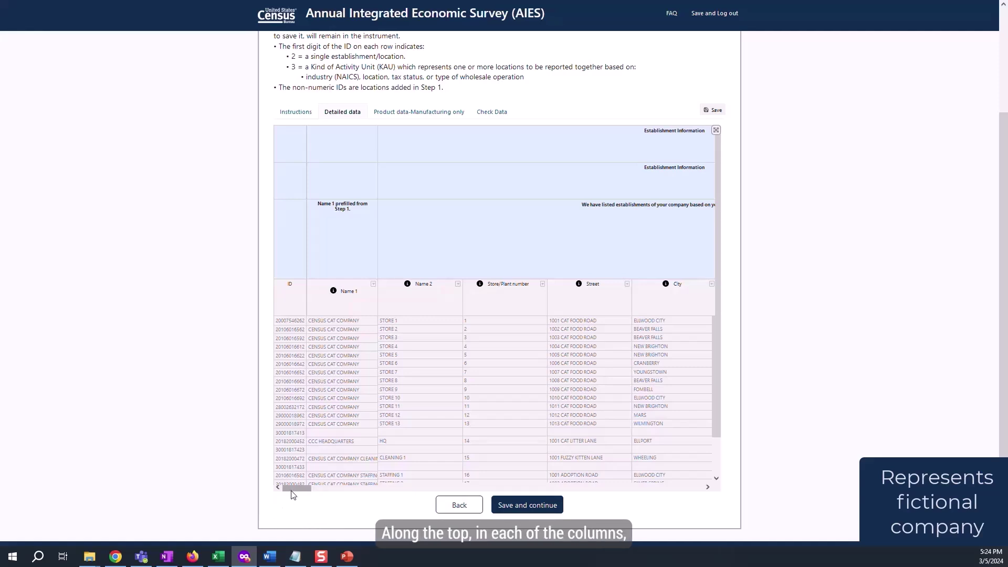
left_click_drag(291, 491, 382, 501)
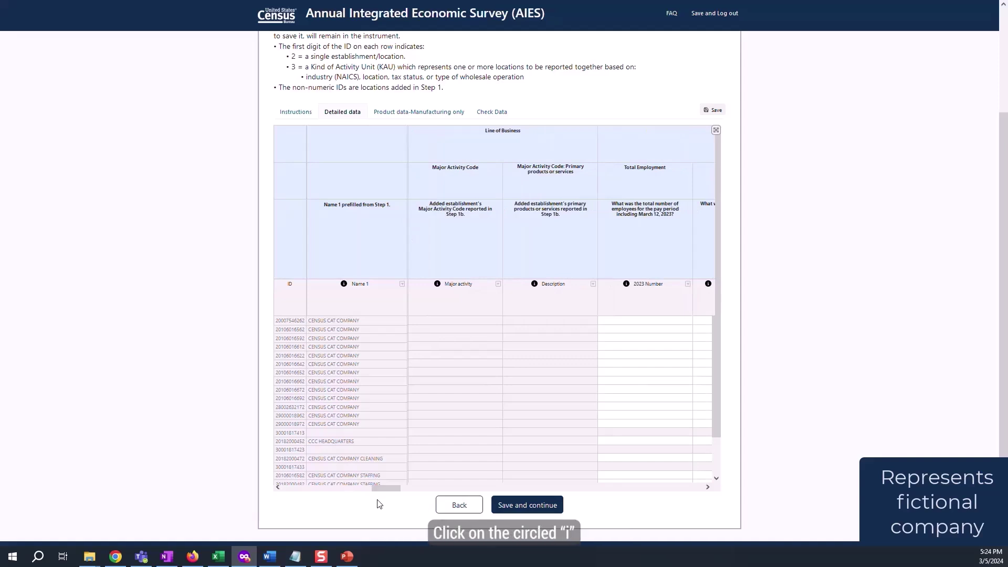
left_click(626, 283)
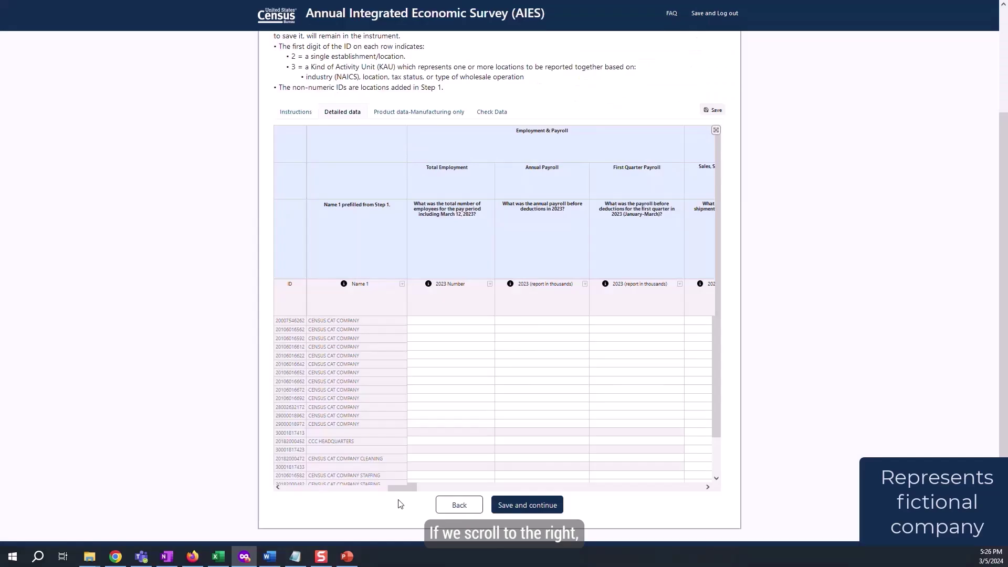
left_click_drag(400, 504, 420, 504)
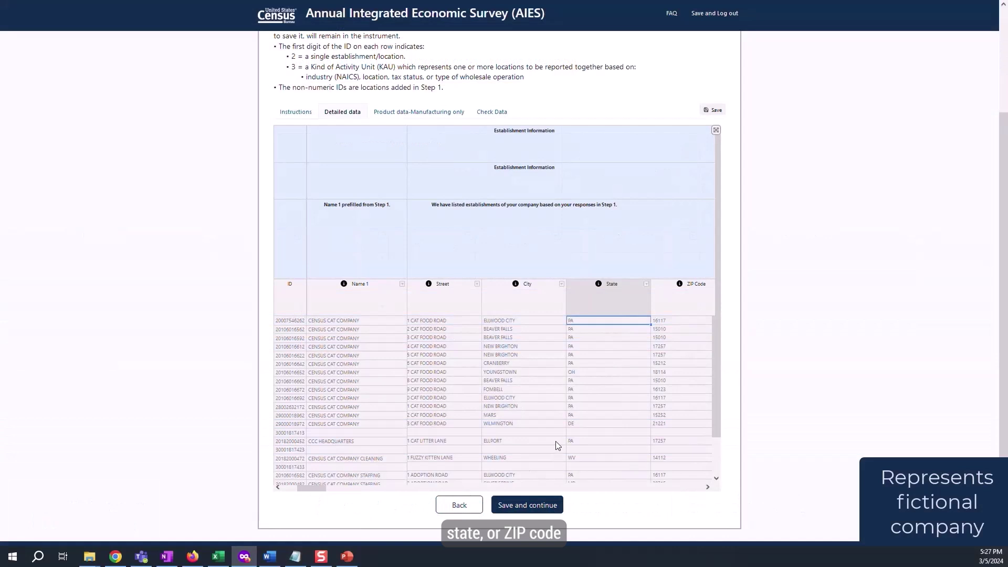
left_click(646, 285)
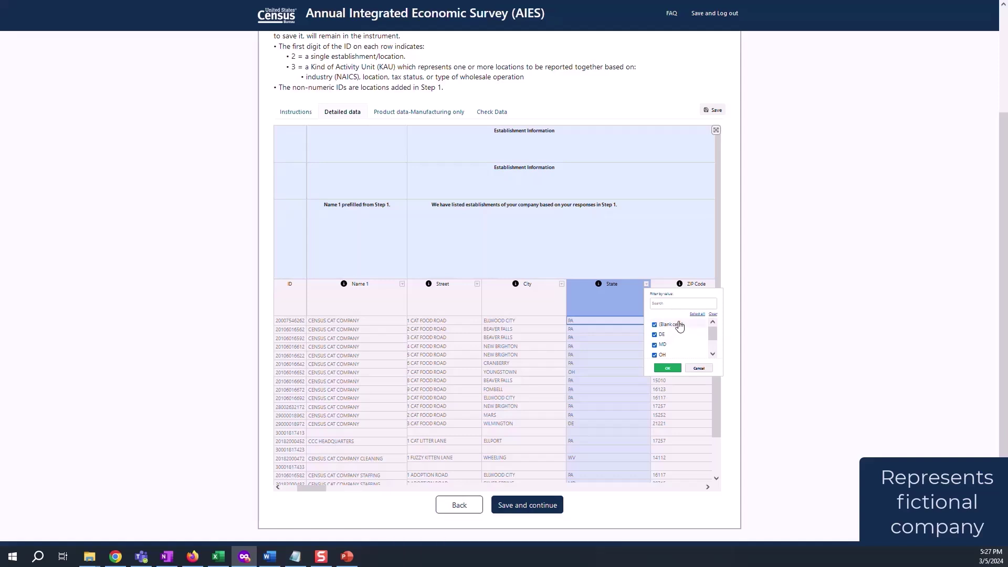
left_click(712, 315)
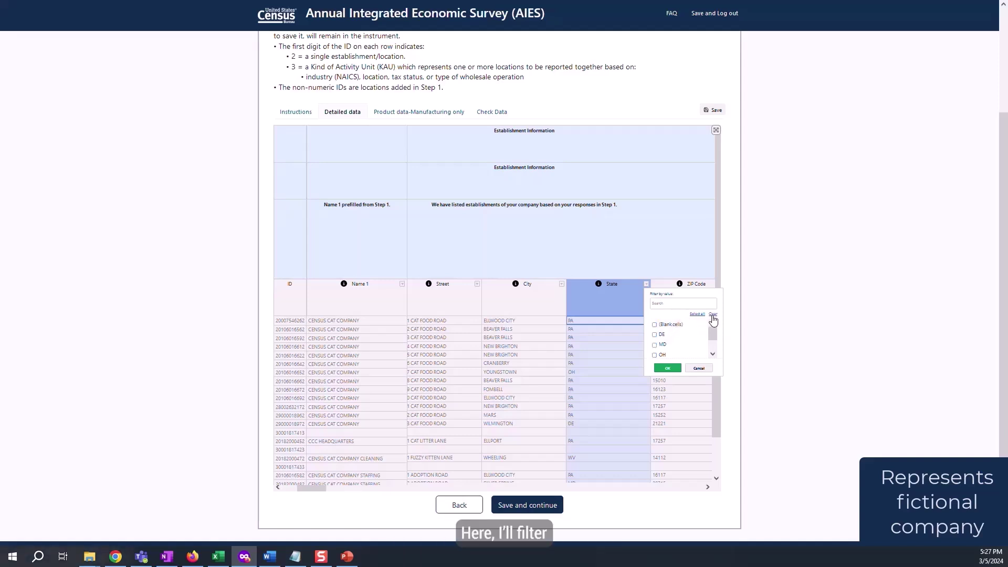
left_click(663, 356)
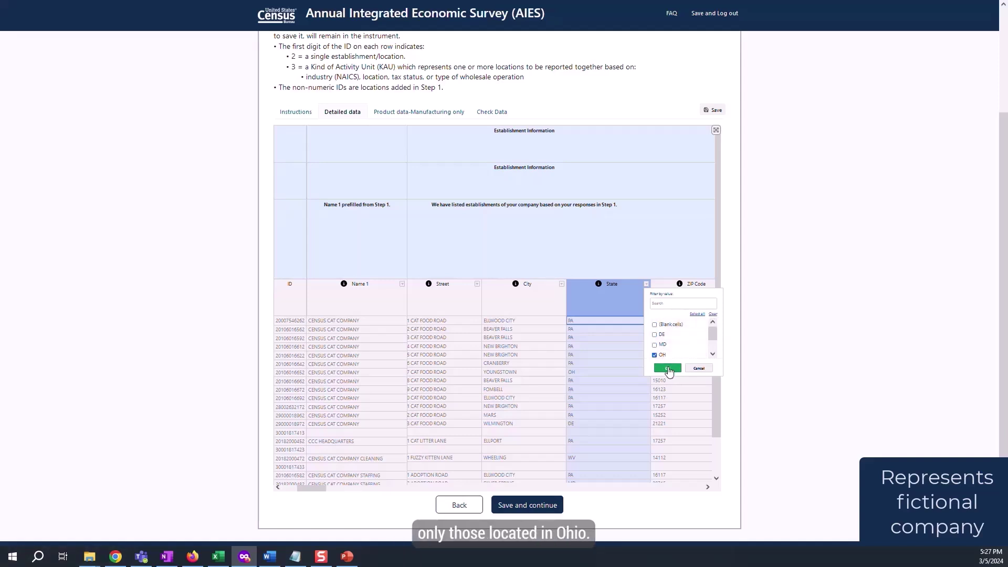
left_click(667, 369)
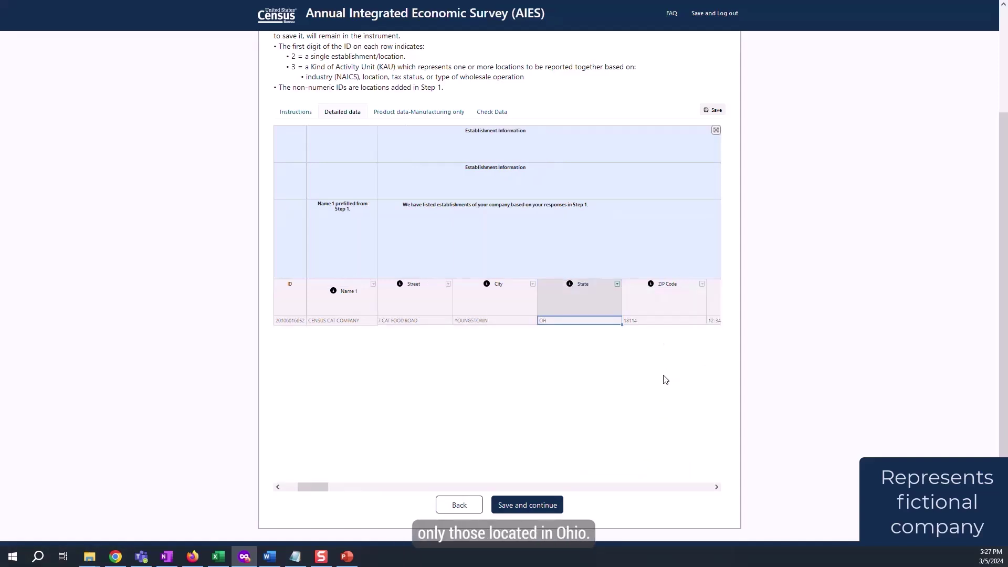
left_click(618, 284)
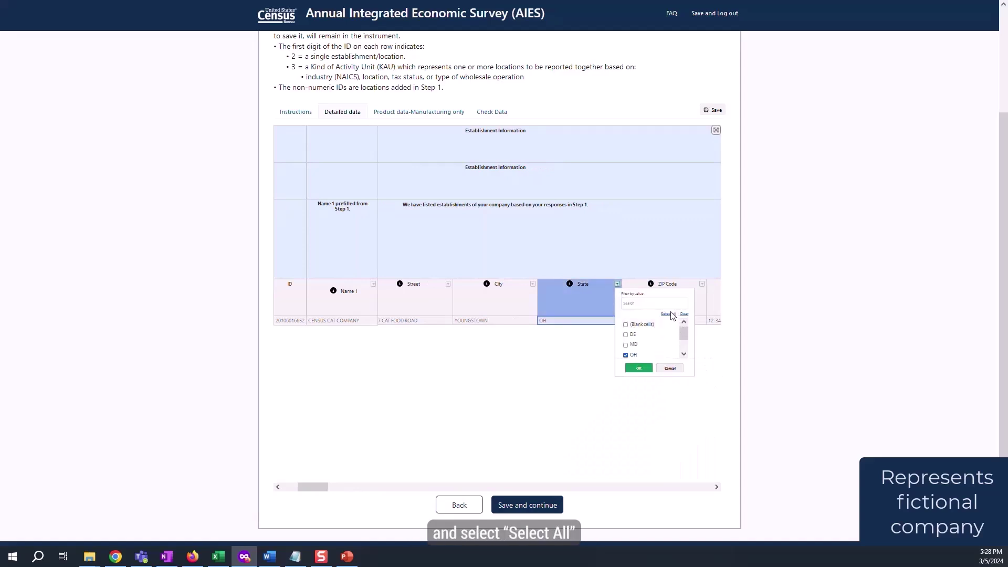
left_click(669, 314)
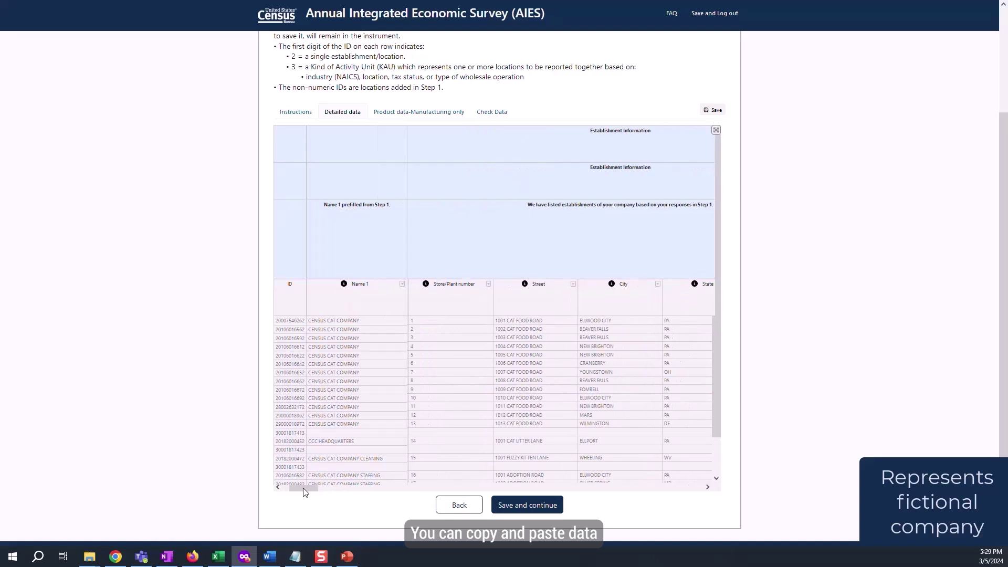
left_click_drag(309, 487, 394, 488)
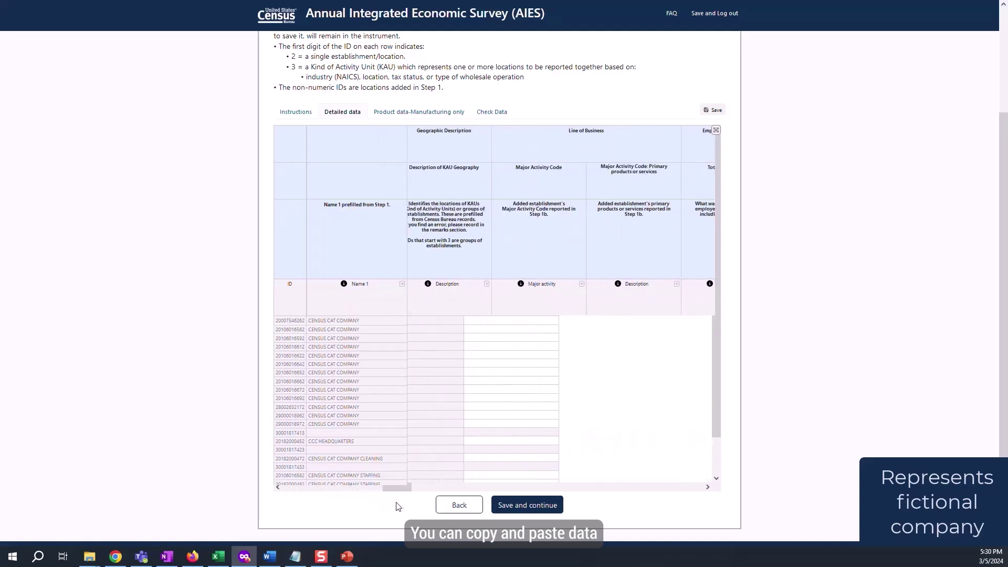
- Enter 25 as Total Employment for the first establishment and copy it down the next rows
left_click(511, 320)
type("25")
left_click(486, 324)
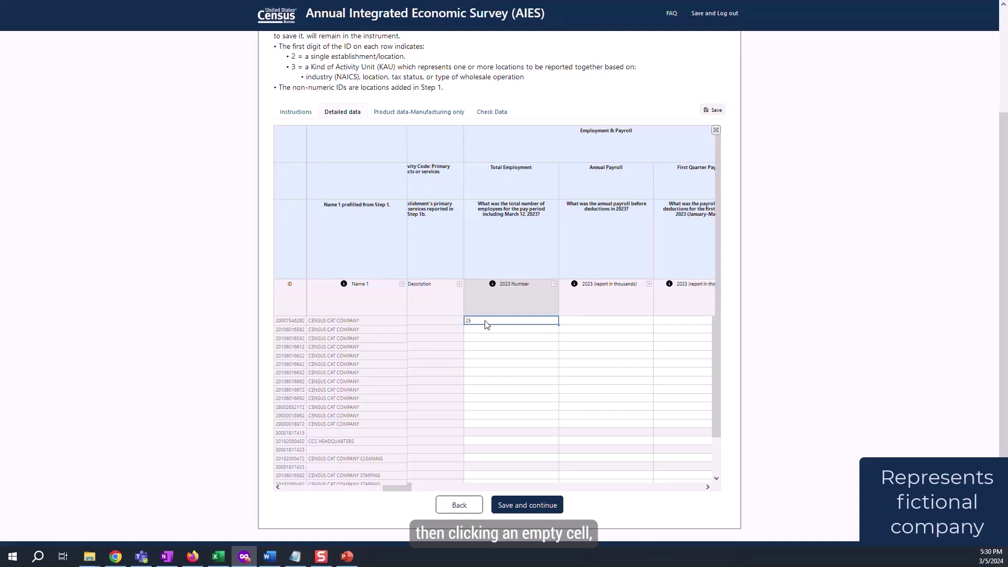
left_click(489, 330)
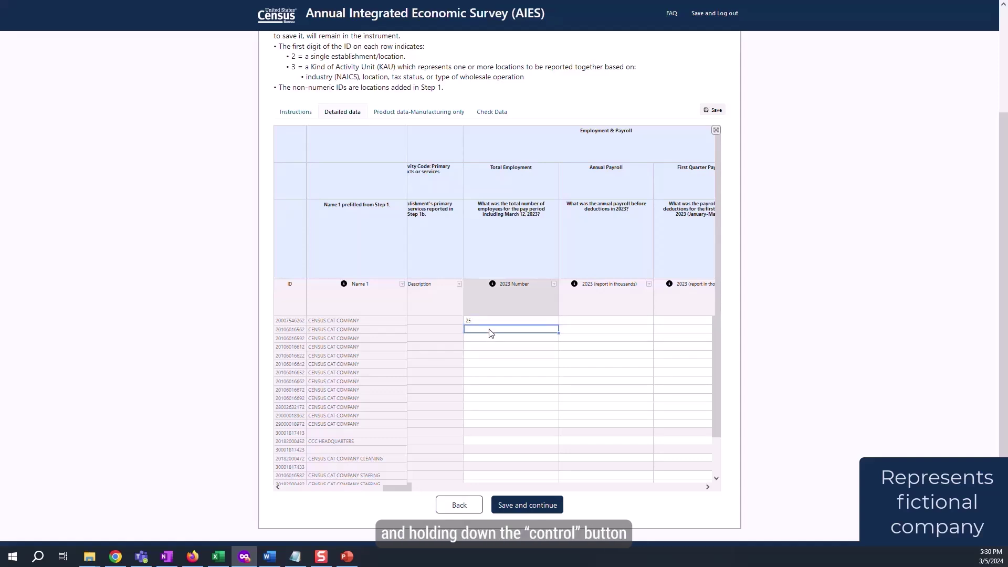
type("25")
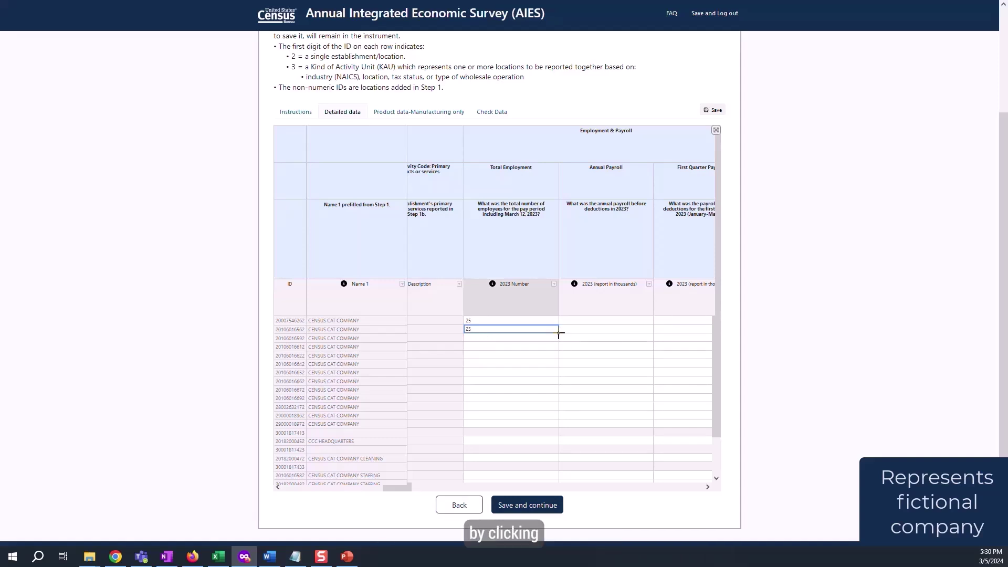
left_click_drag(559, 333, 543, 383)
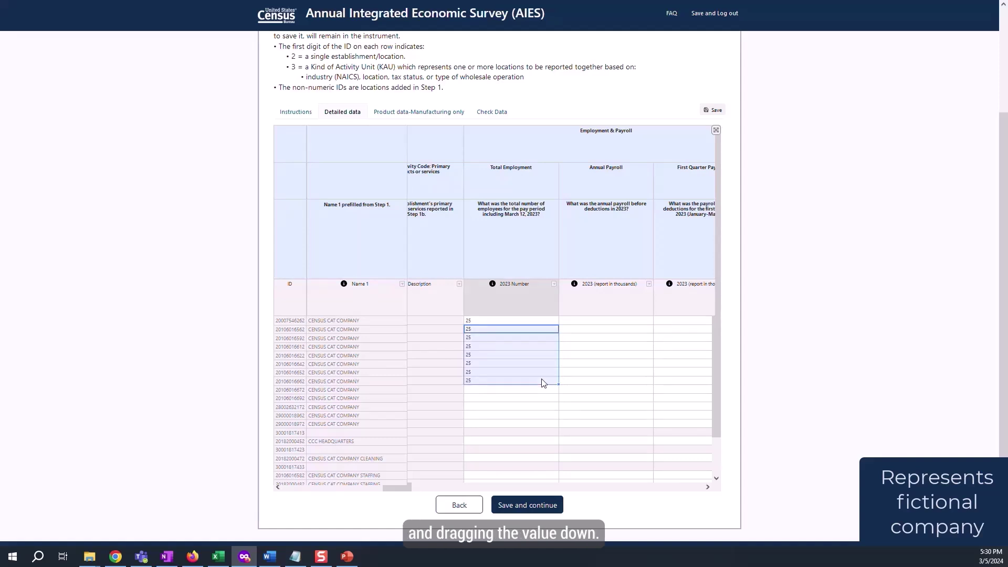
left_click_drag(400, 488, 283, 486)
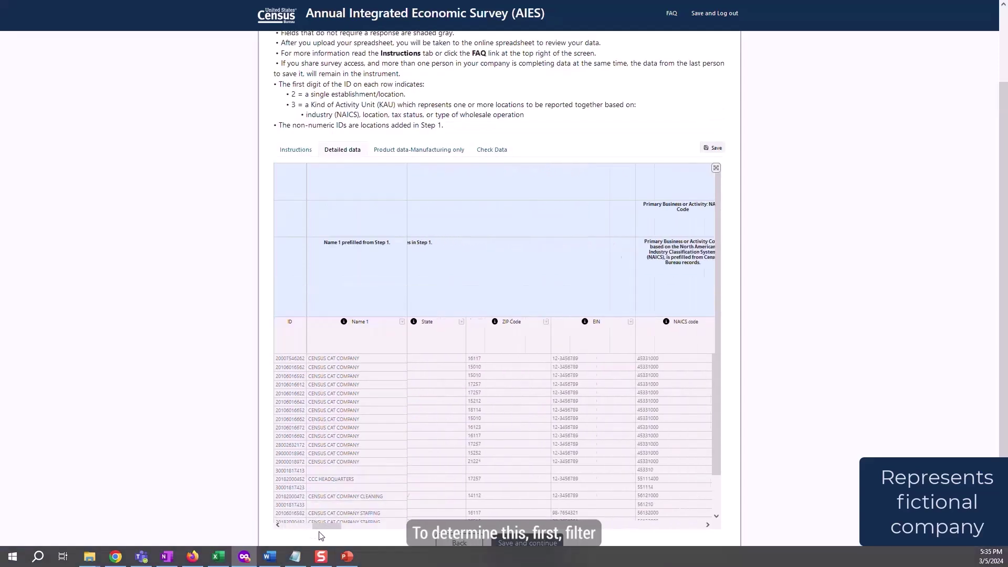
- Filter the Description column to list only Temporary Help Services rows
scroll(336, 538, "right", 2)
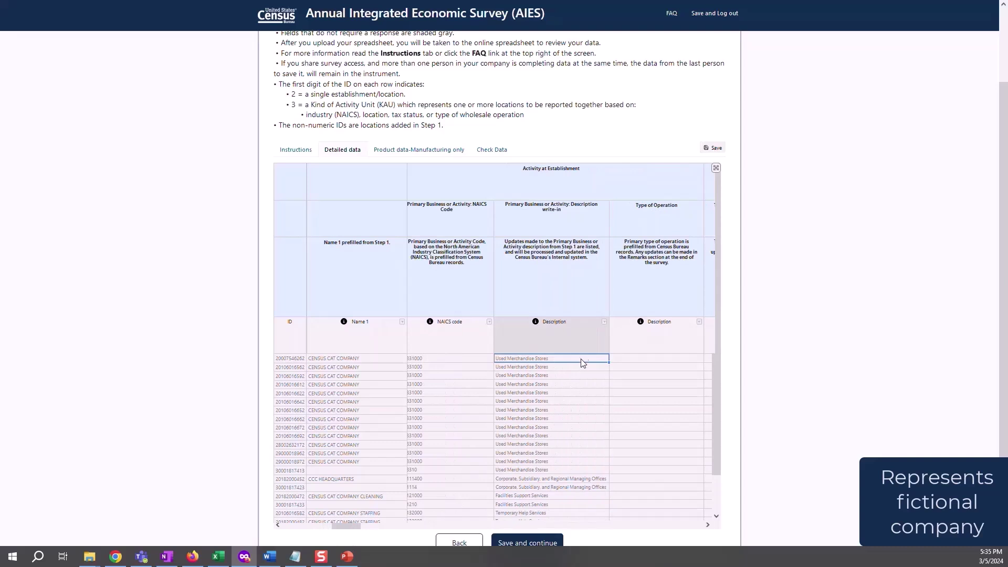
left_click(604, 322)
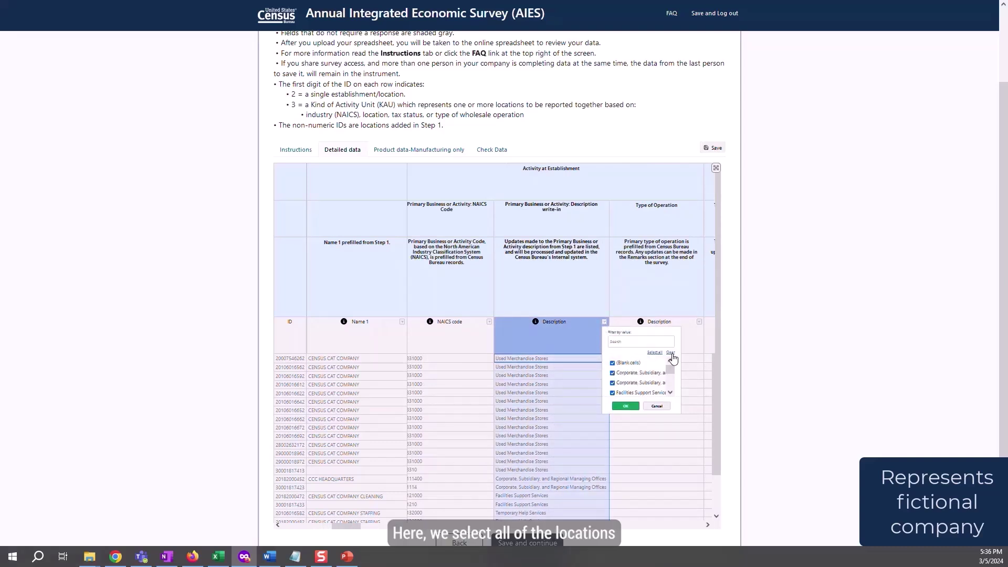
scroll(649, 381, "down", 3)
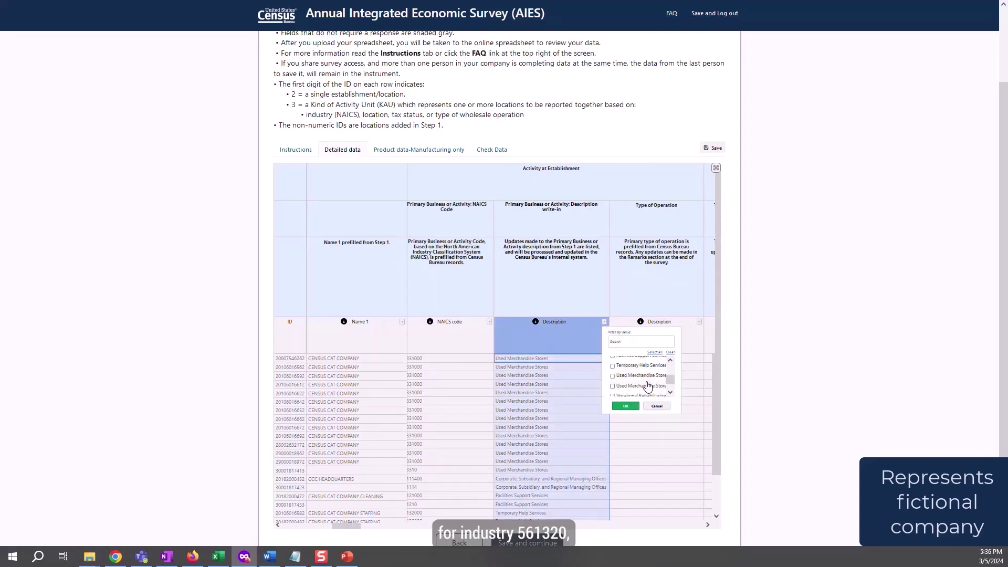
left_click(612, 366)
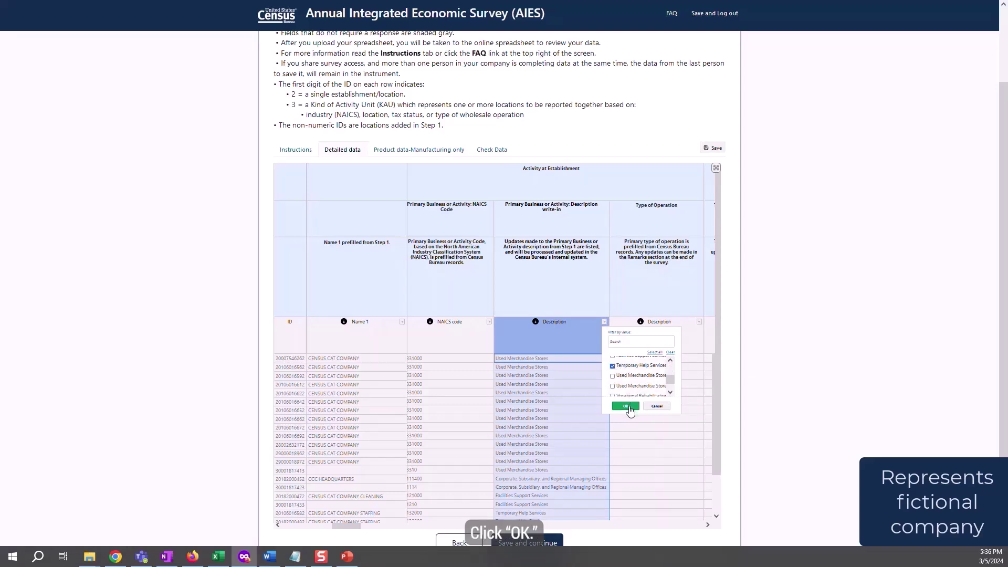
left_click(628, 406)
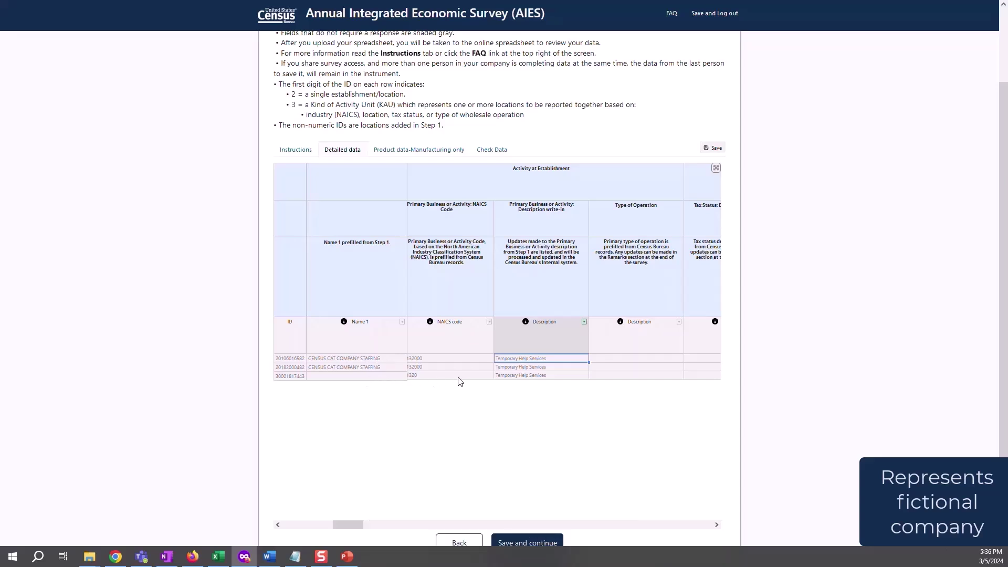
left_click_drag(348, 524, 413, 533)
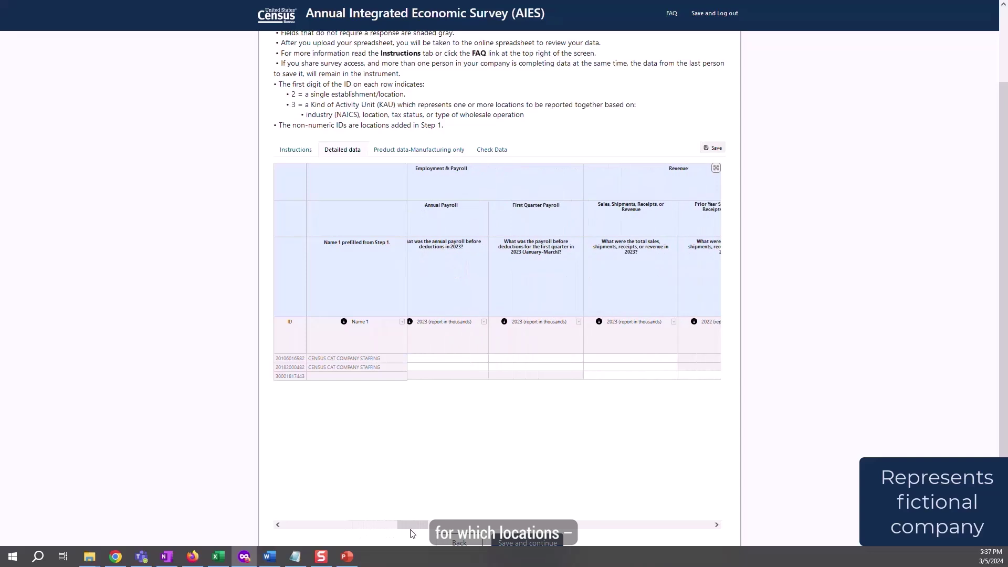
left_click(465, 359)
left_click(544, 359)
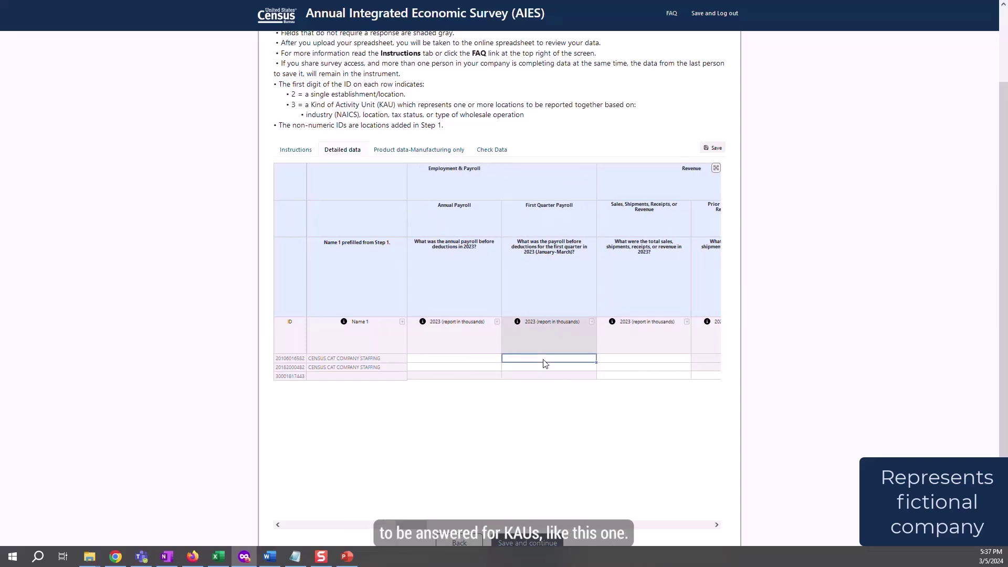
left_click(708, 377)
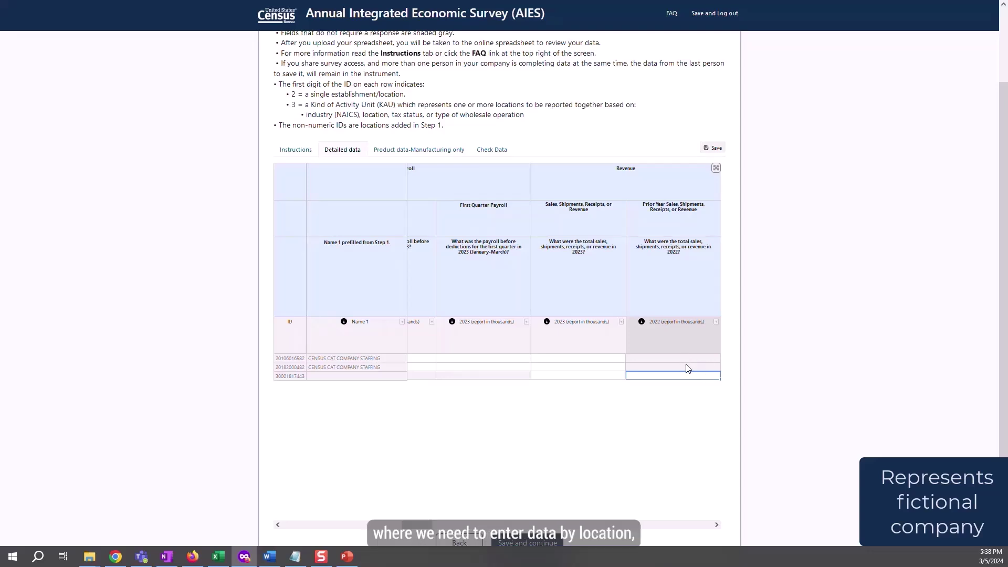
left_click(470, 362)
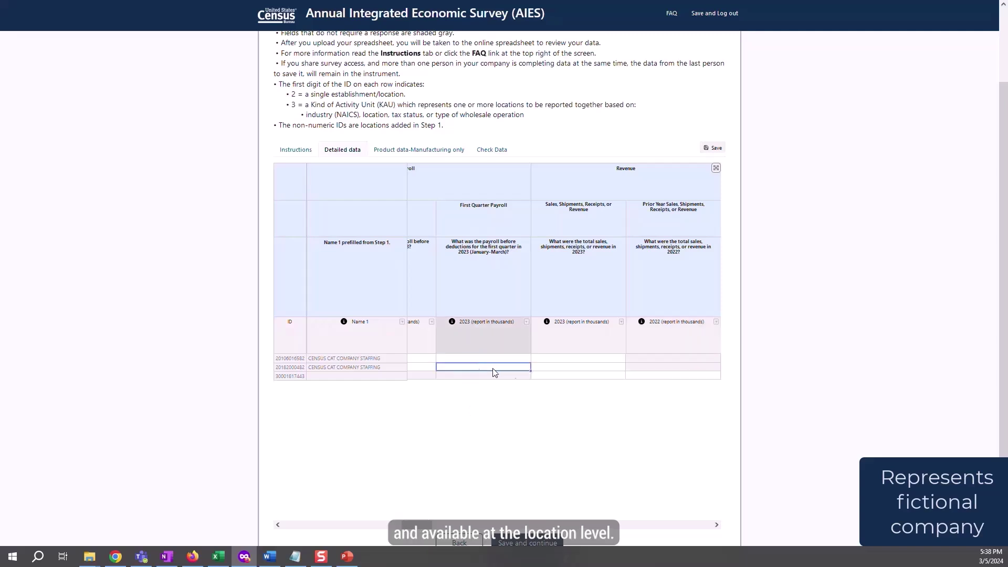
left_click(580, 362)
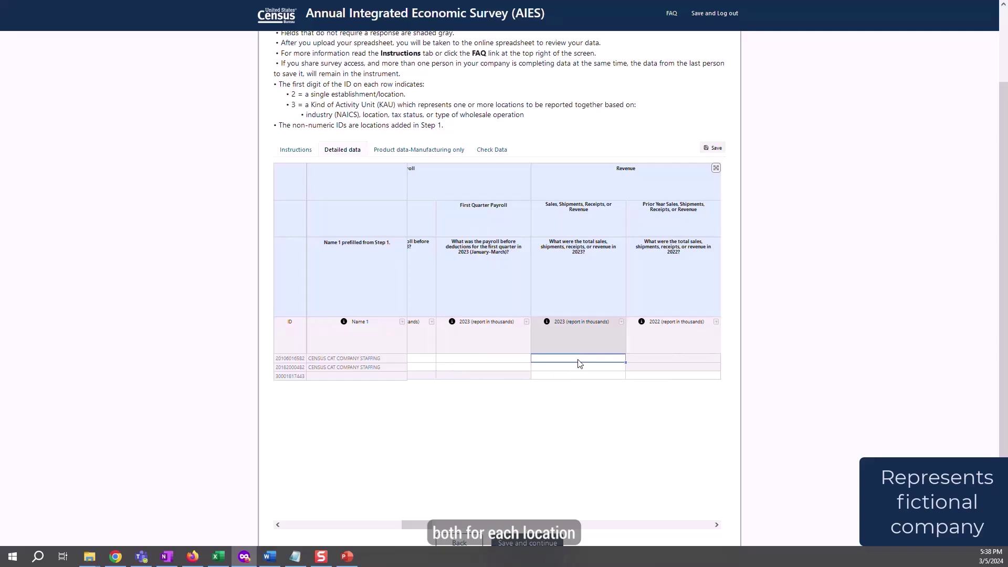
left_click(578, 368)
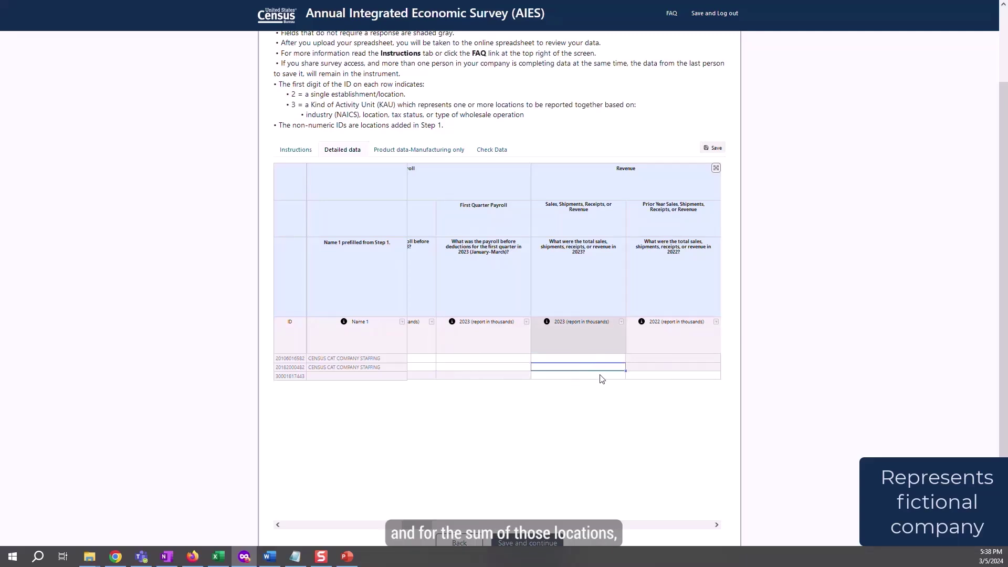
left_click(588, 376)
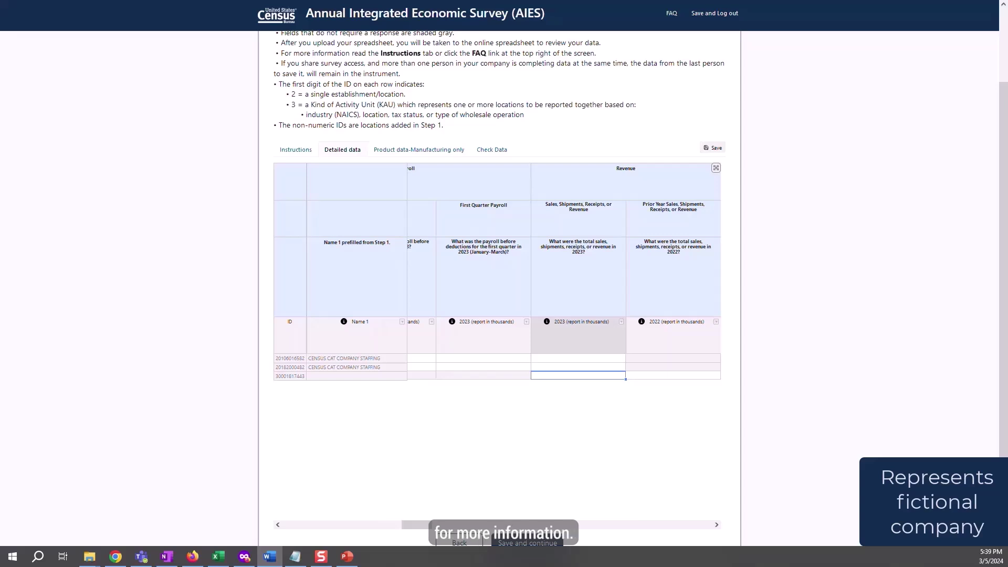
- Select all values in the Description filter so every establishment and KAU row shows again
left_click_drag(416, 524, 348, 528)
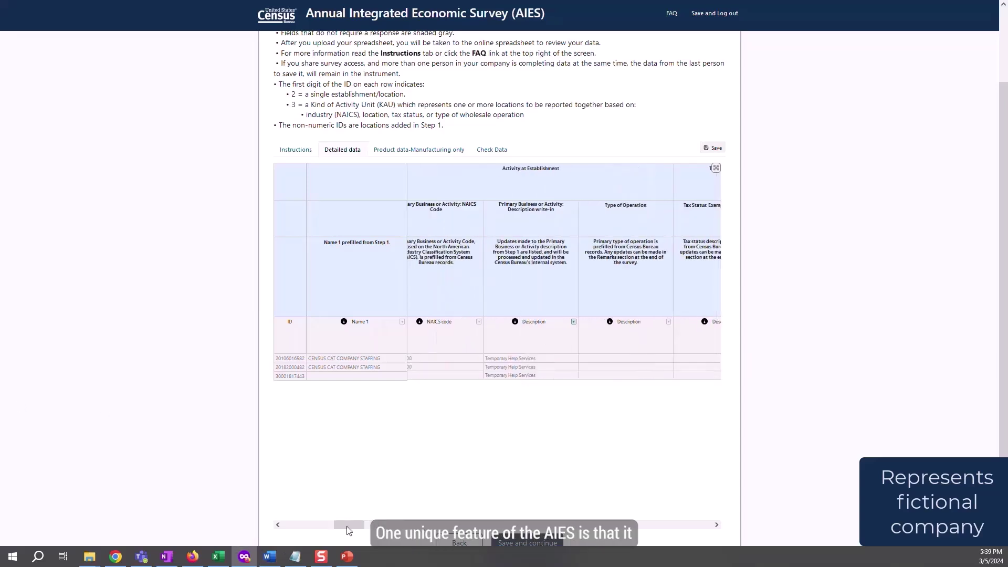
left_click(573, 322)
left_click(625, 352)
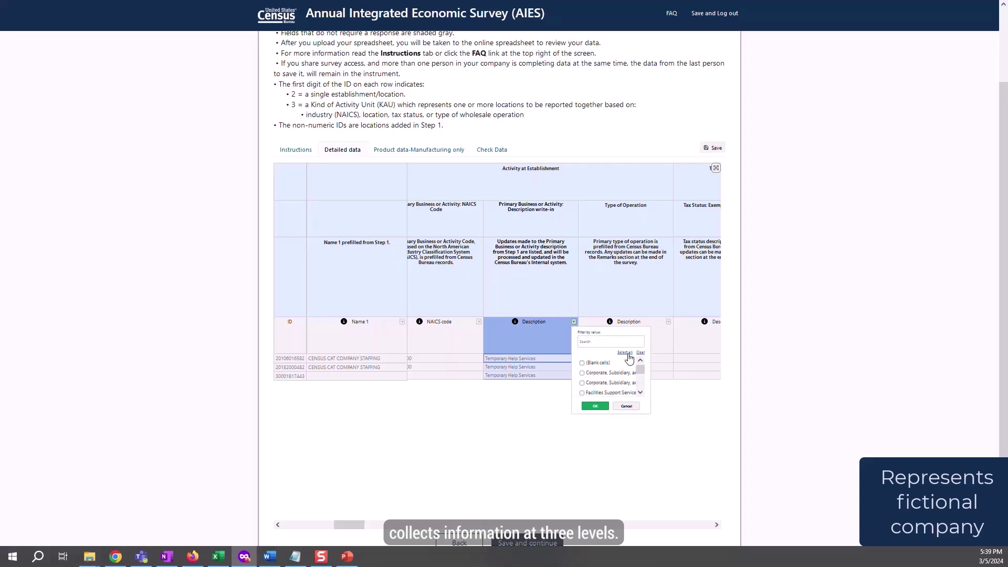
left_click(593, 406)
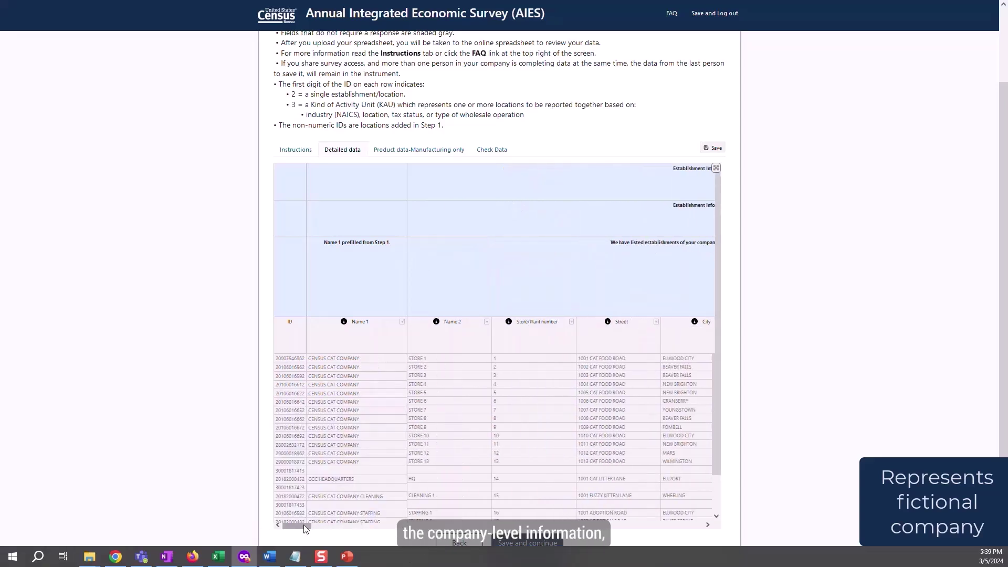
scroll(204, 419, "down", 1)
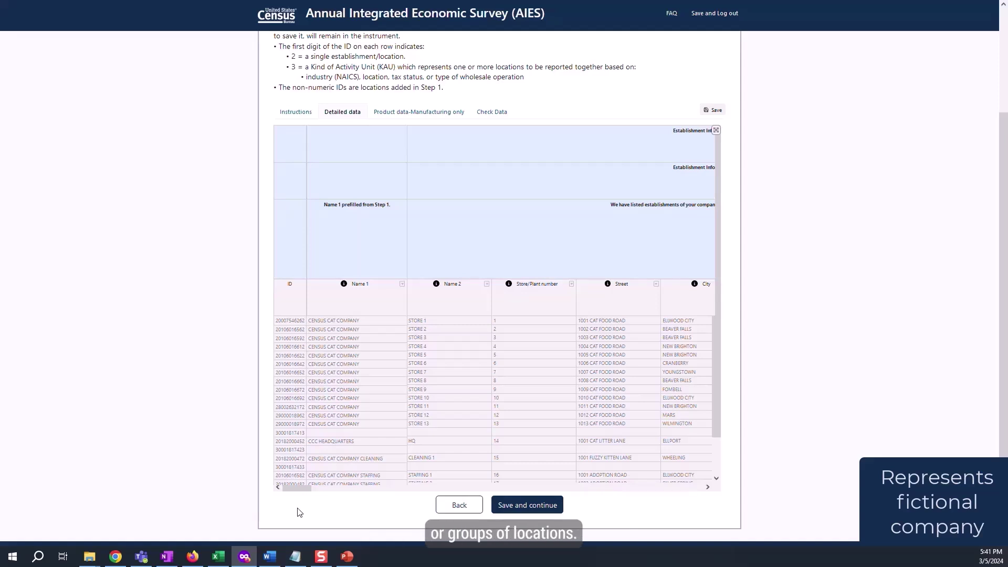
left_click_drag(296, 488, 621, 488)
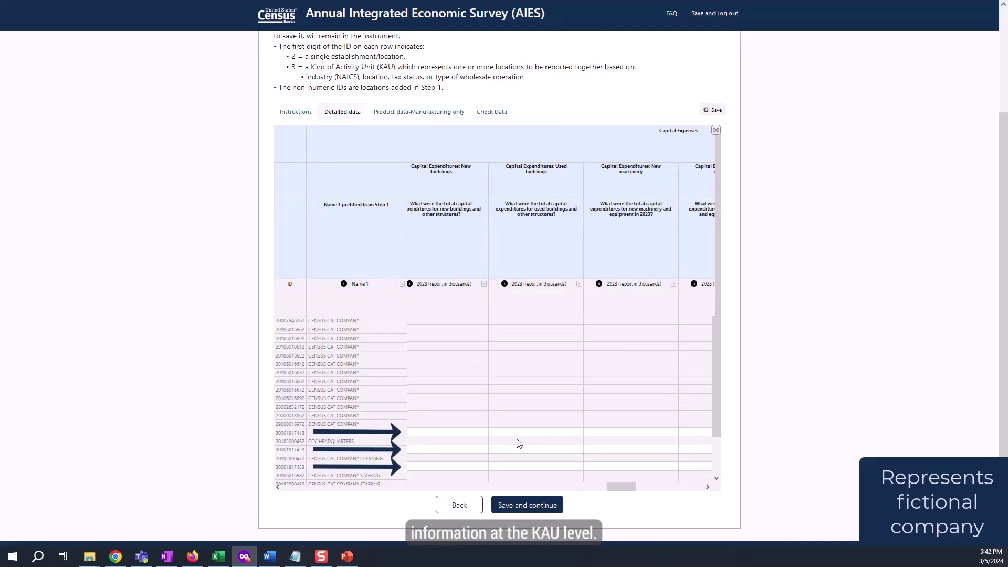
left_click_drag(621, 487, 292, 490)
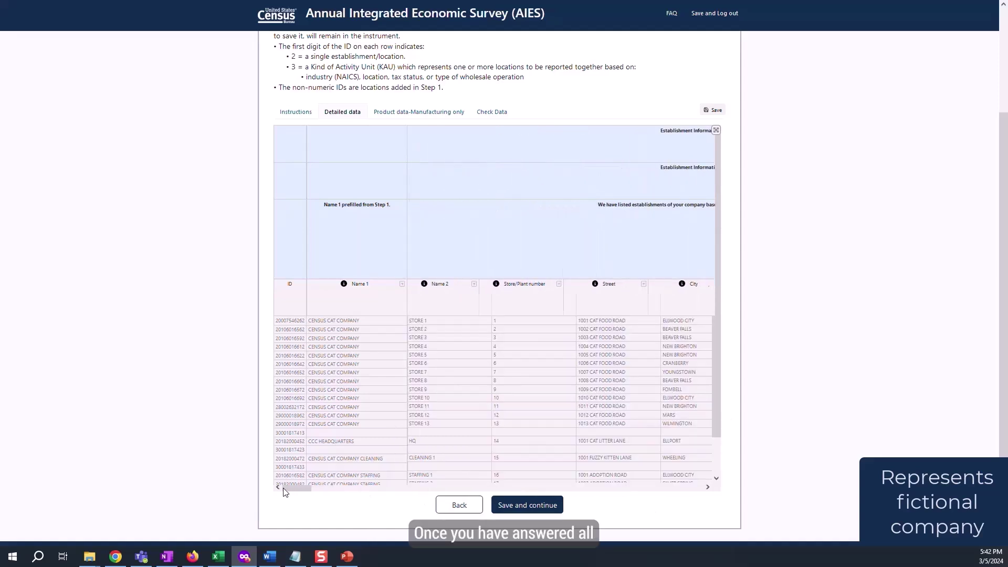
scroll(743, 441, "up", 5)
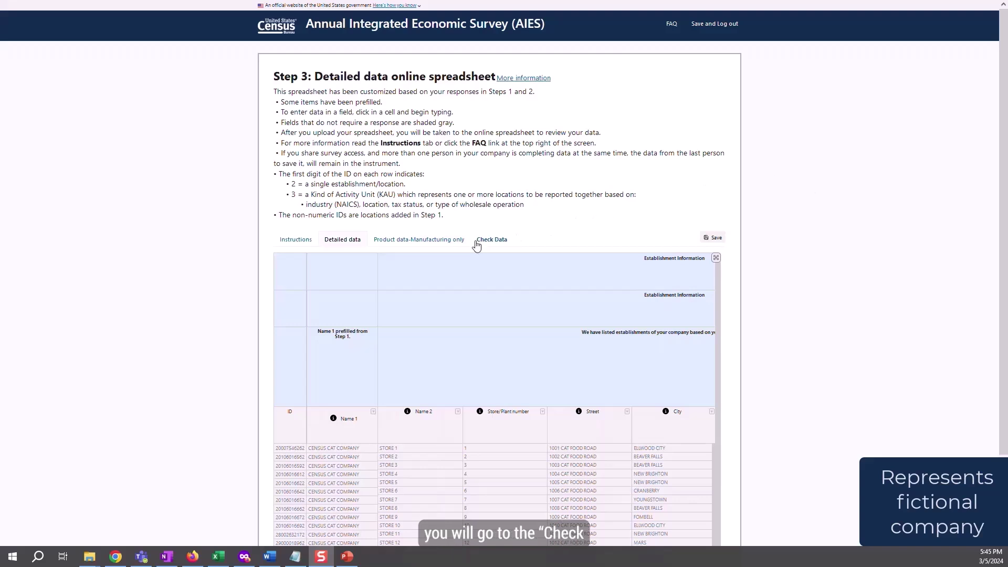
- Review the Check Data tab, then save and continue to the Remarks page
left_click(493, 240)
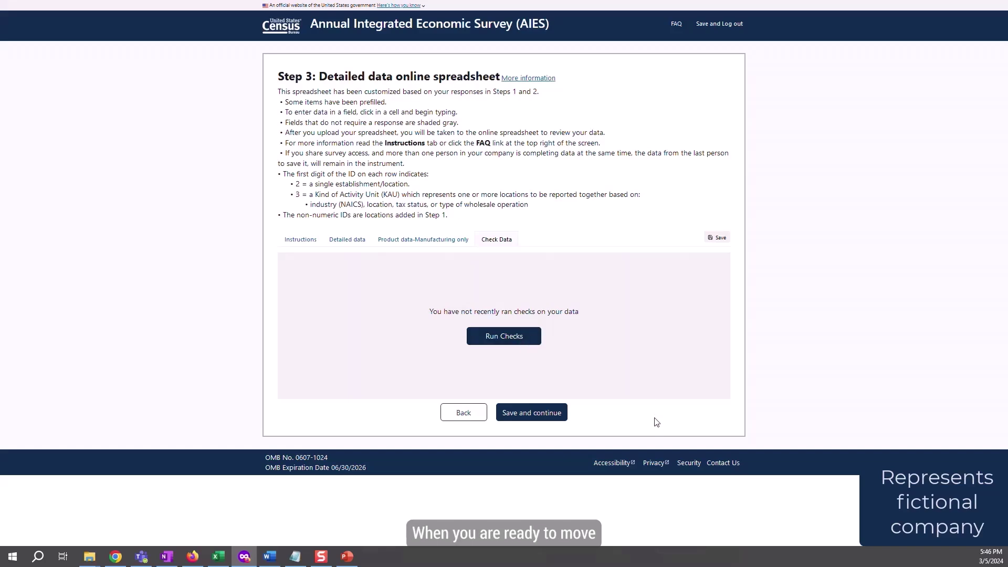
left_click(531, 413)
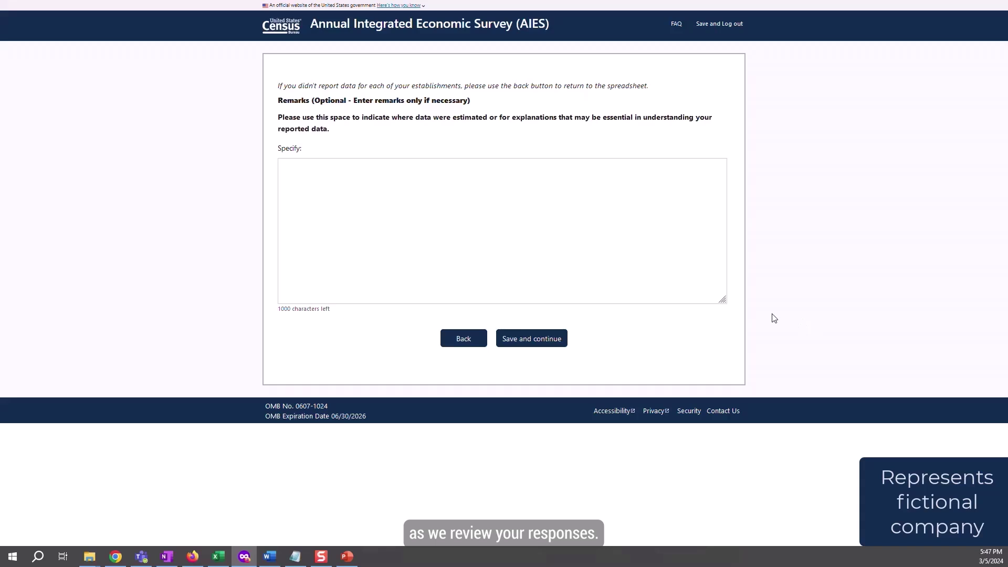
- Leave Remarks empty and enter the contact's name, job title, phone number and e-mail address
left_click(523, 340)
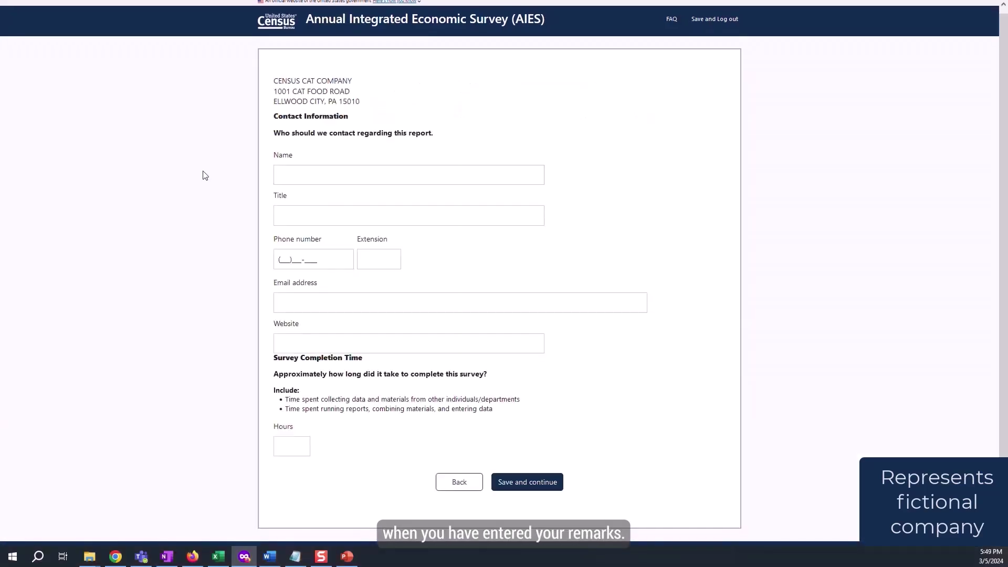
left_click(378, 171)
type("Catherine Catman")
type("Head Accountant")
key("Tab")
type("5555555555")
key("Tab")
key("Tab")
- Add the company website and 3 completion hours, then save and continue to Submit
key("Tab")
type("CensusCat.Com")
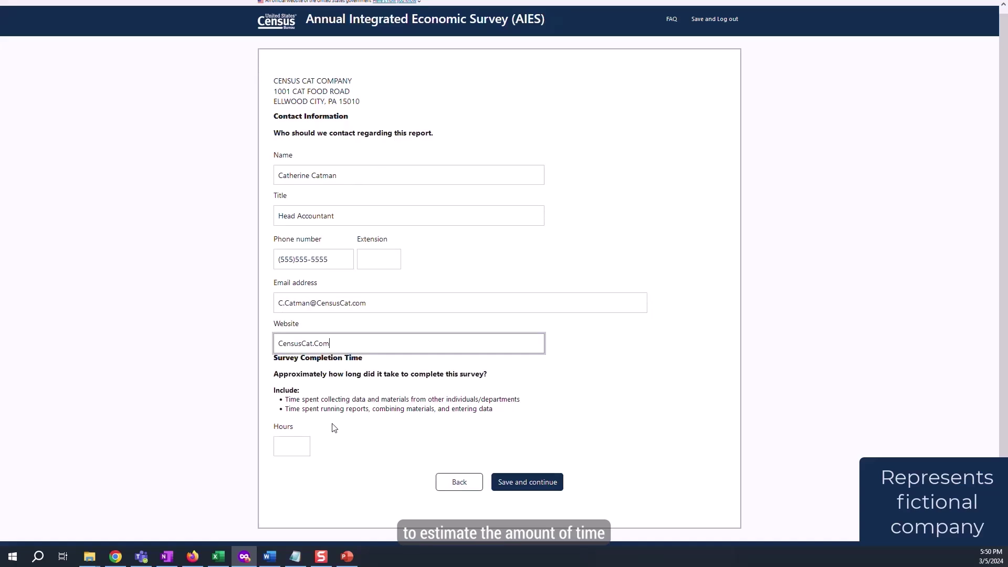
key("Tab")
type("3")
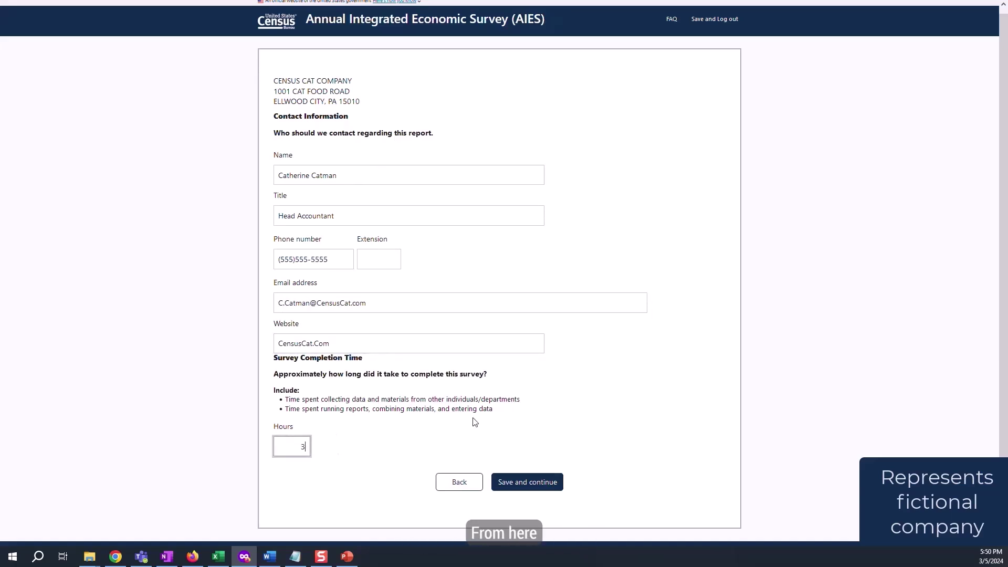
left_click(512, 482)
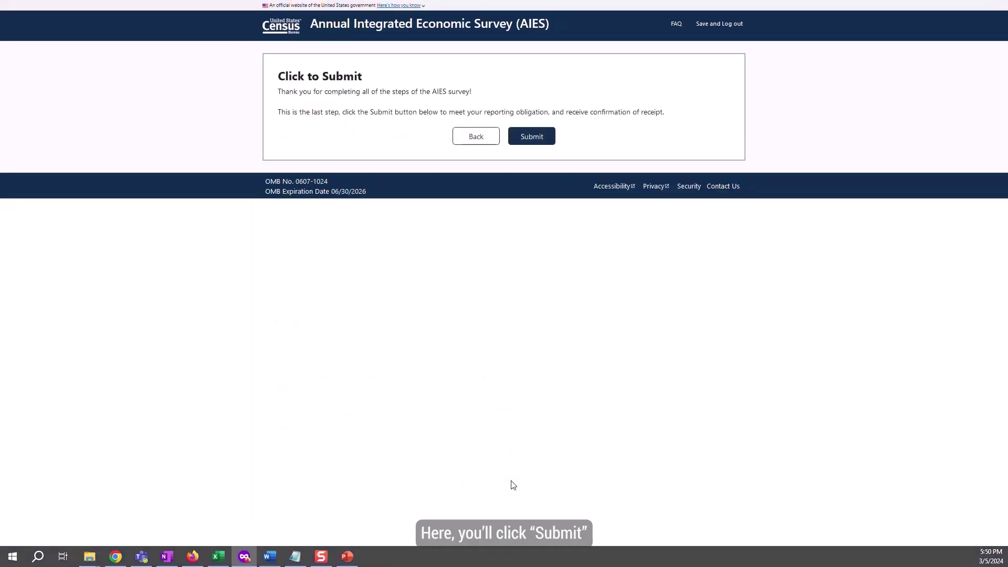